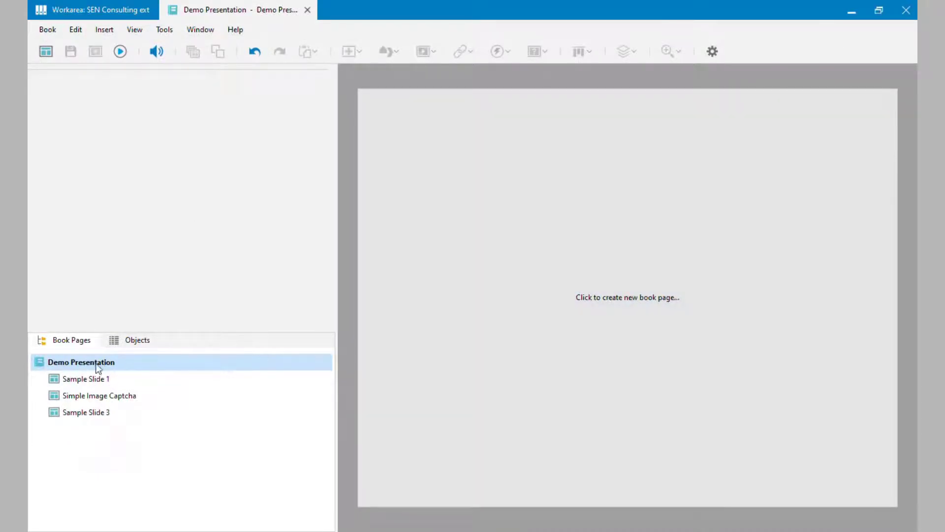
# Open the Demo Presentation's Simple Image Captcha page from the Book Pages tree.
pyautogui.click(101, 395)
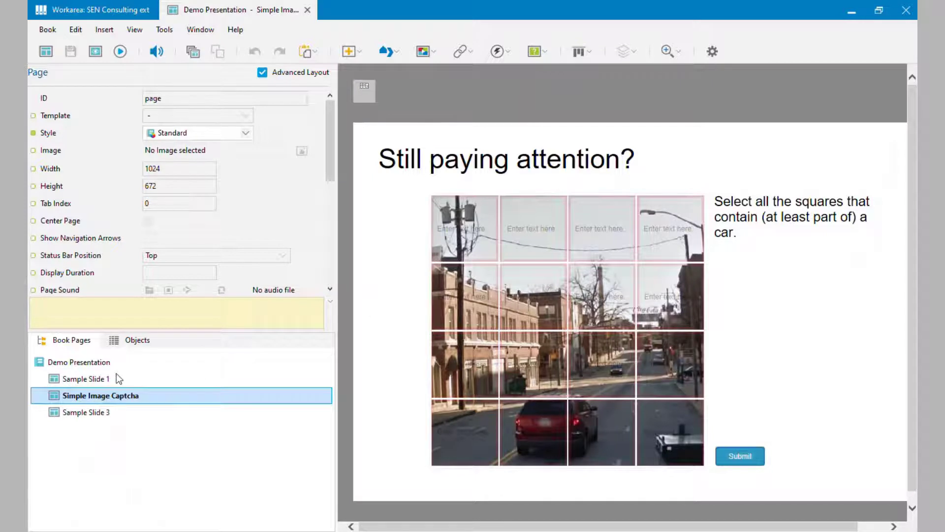
# List the page's objects down to the bottom and select the background street image, Image 1.
pyautogui.click(129, 341)
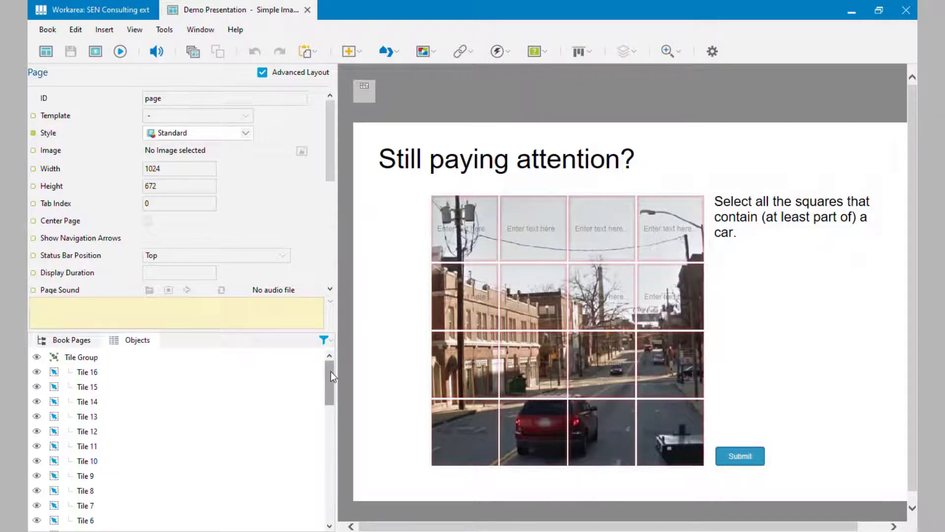
pyautogui.moveTo(331, 371); pyautogui.dragTo(331, 488)
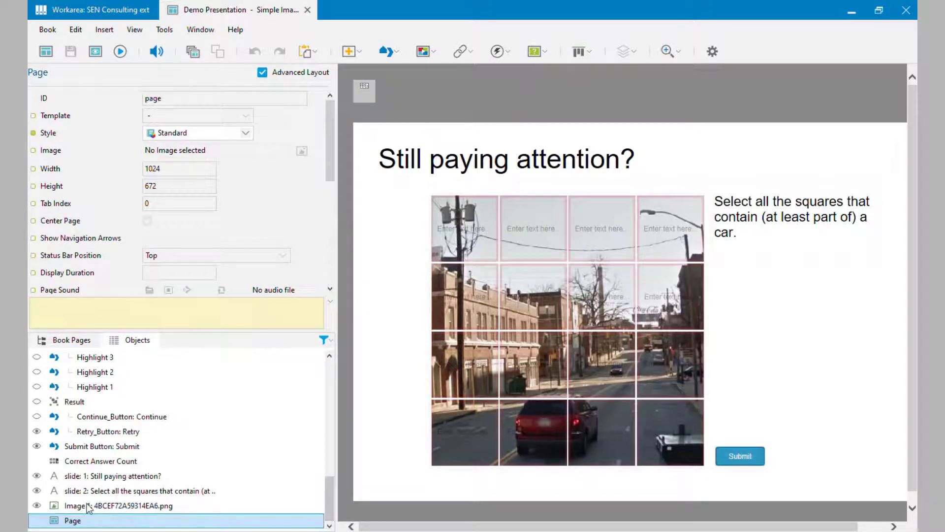
pyautogui.click(88, 505)
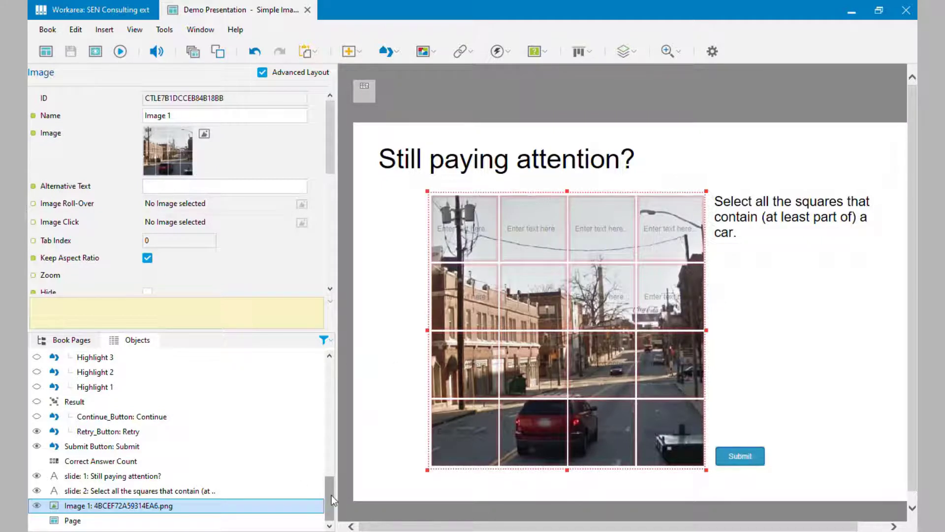
pyautogui.moveTo(331, 495); pyautogui.dragTo(238, 417)
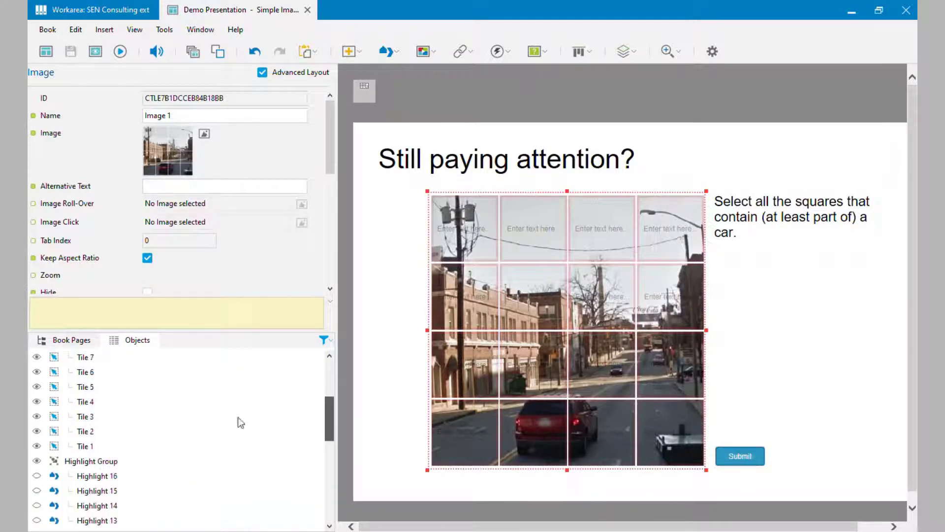
pyautogui.click(96, 447)
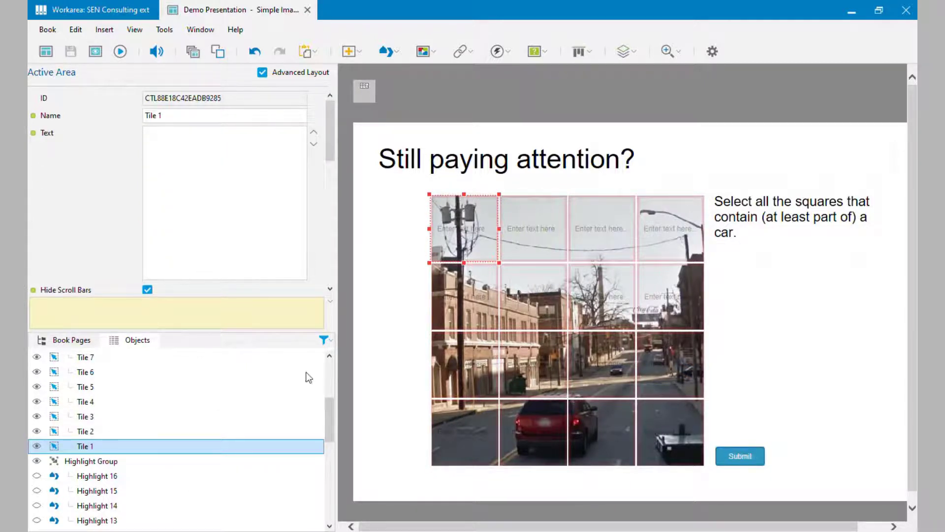
pyautogui.moveTo(329, 411); pyautogui.dragTo(330, 461)
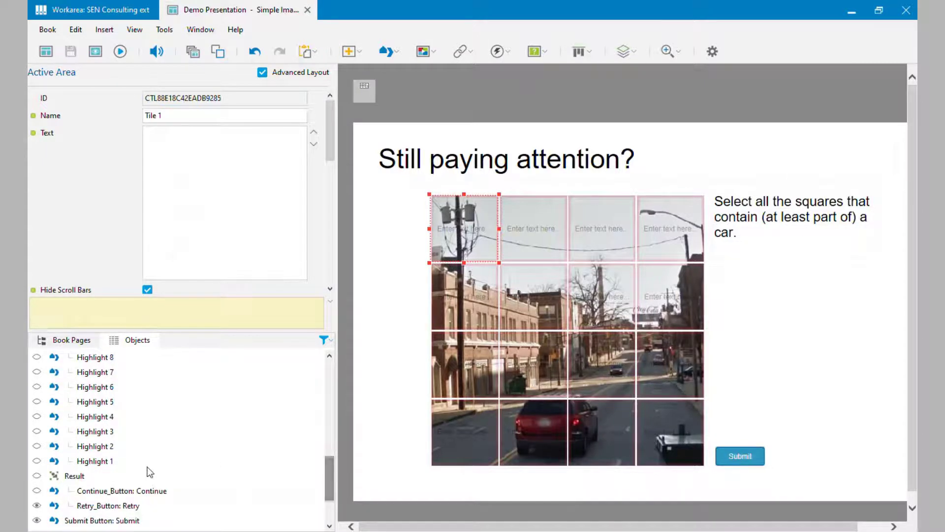
pyautogui.click(101, 462)
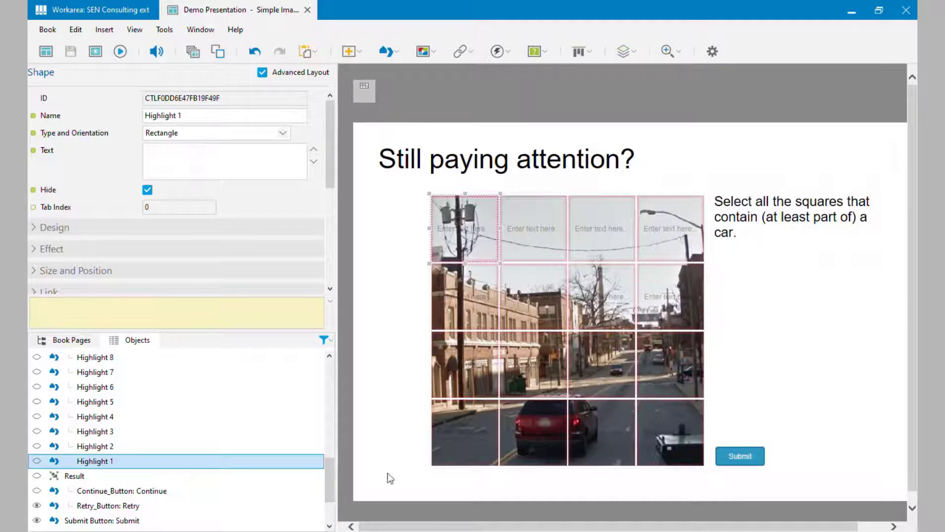
pyautogui.moveTo(329, 483); pyautogui.dragTo(330, 426)
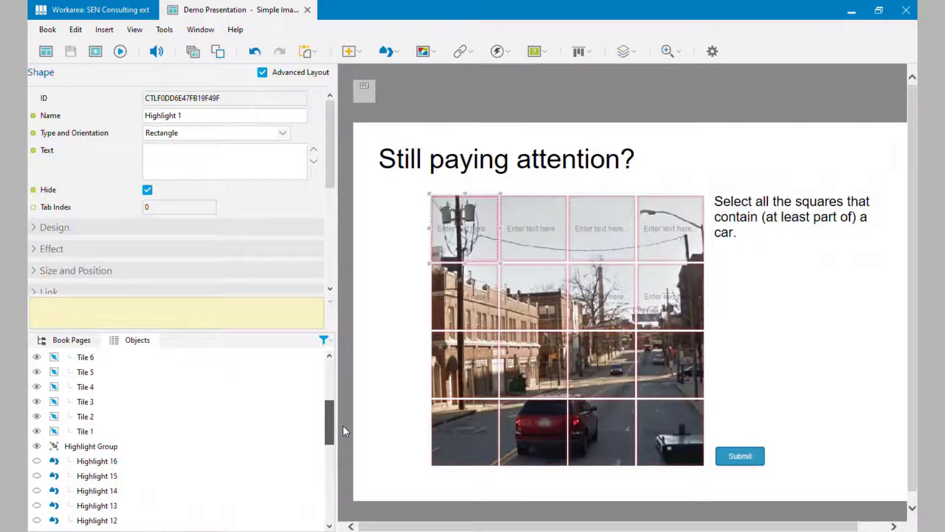
pyautogui.click(86, 433)
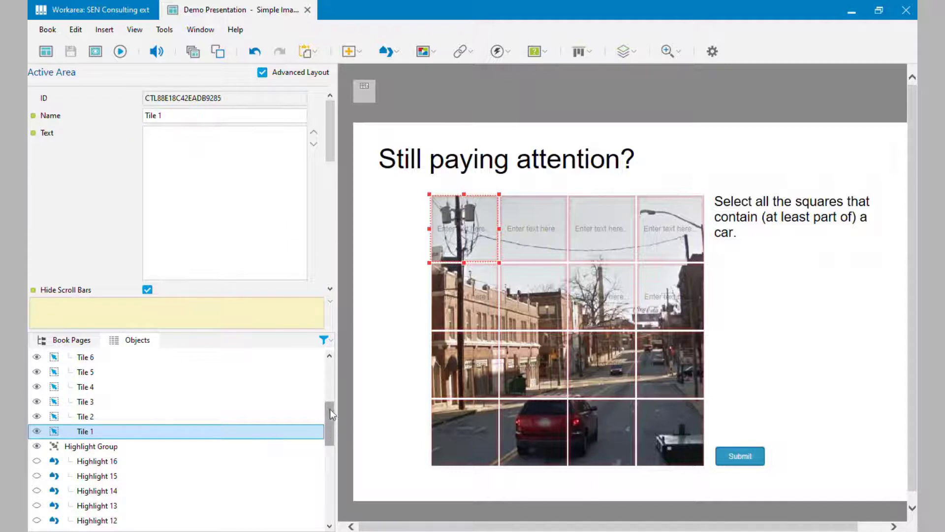
pyautogui.scroll(-1, 332, 130)
pyautogui.moveTo(332, 130); pyautogui.dragTo(324, 221)
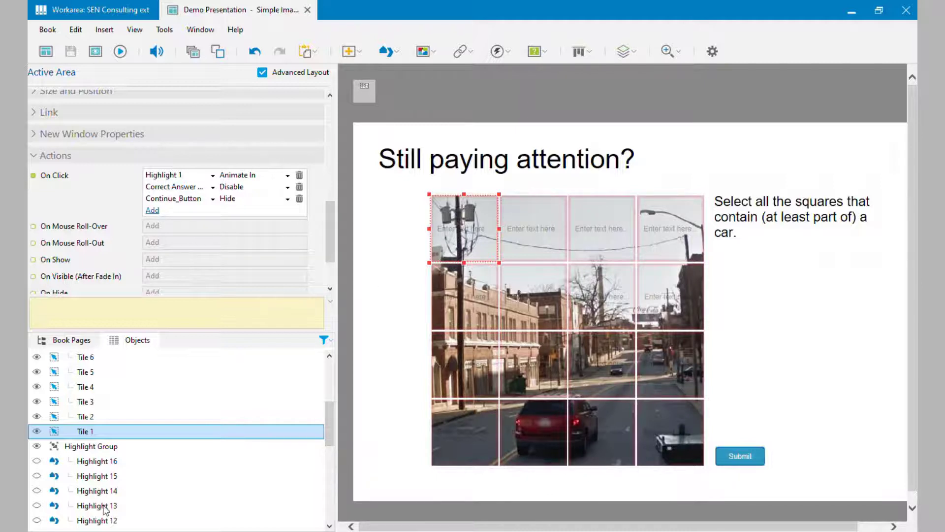
pyautogui.moveTo(328, 435); pyautogui.dragTo(338, 479)
pyautogui.click(116, 475)
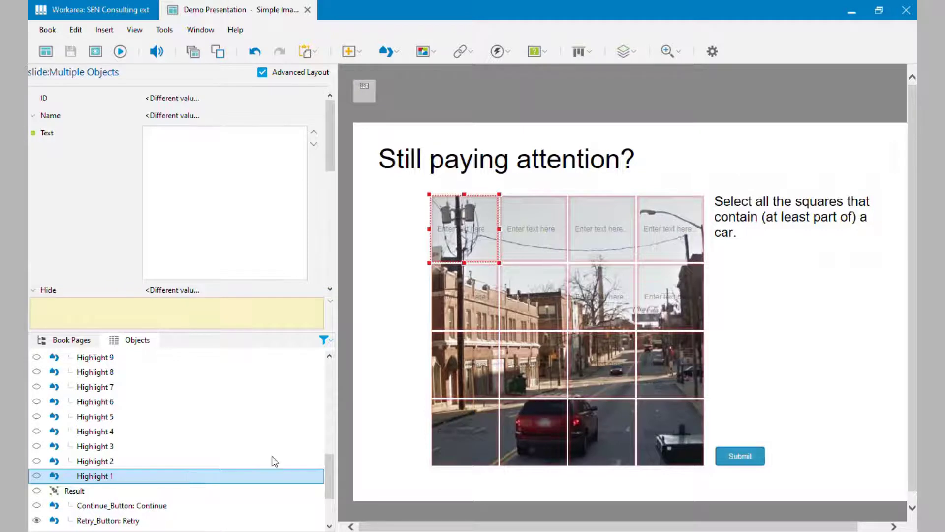
pyautogui.hotkey('ctrl', 'v')
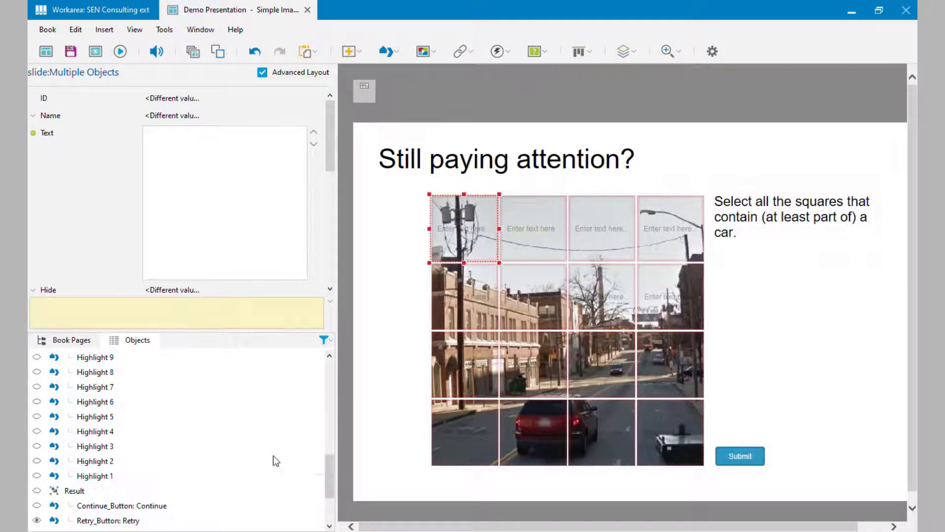
# Move the pasted tile copy, Tile 17, to the right of the grid.
pyautogui.moveTo(471, 227); pyautogui.dragTo(801, 314)
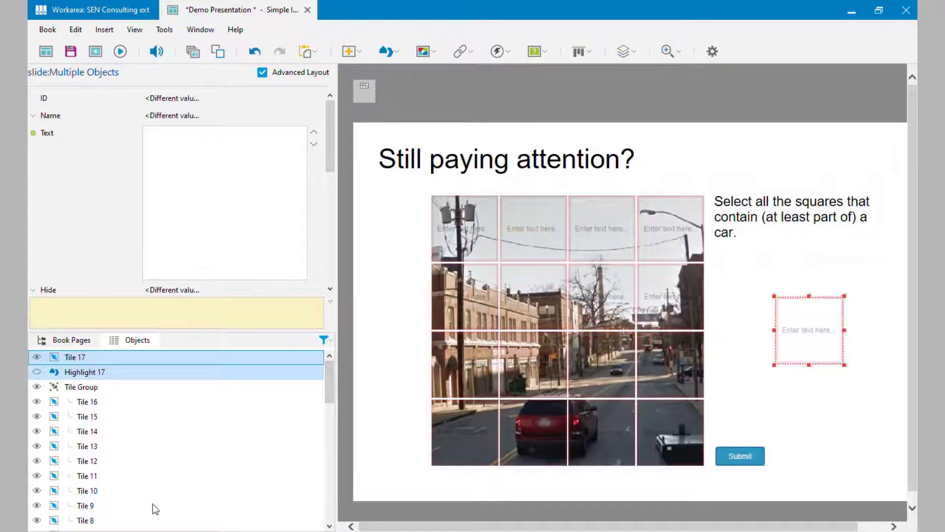
pyautogui.moveTo(331, 381)
pyautogui.mouseDown()
pyautogui.moveTo(332, 421)
pyautogui.moveTo(327, 384)
pyautogui.mouseUp()
pyautogui.moveTo(328, 379)
pyautogui.mouseDown()
pyautogui.moveTo(334, 398)
pyautogui.moveTo(335, 380)
pyautogui.moveTo(325, 377)
pyautogui.mouseUp()
# Select only Tile 17 and confirm its click animates in Highlight 17, then deselect it.
pyautogui.click(78, 360)
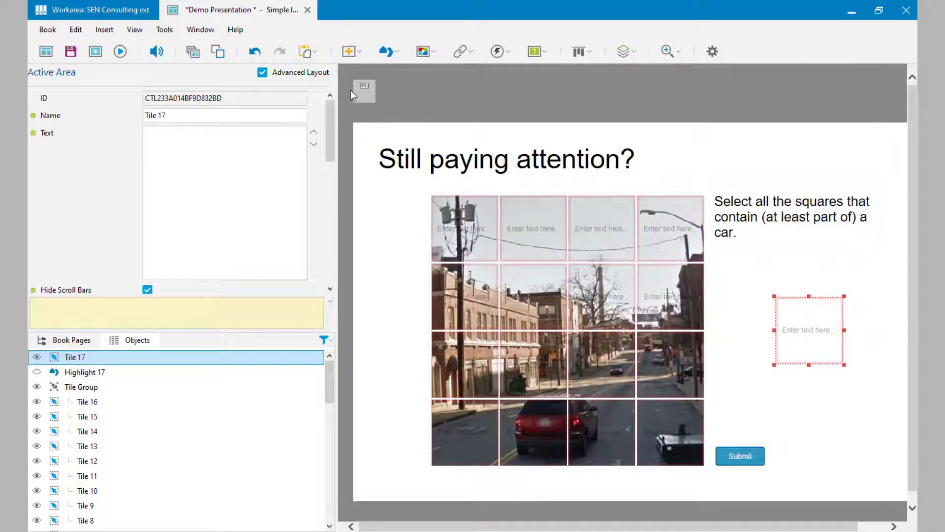
pyautogui.moveTo(332, 123); pyautogui.dragTo(331, 214)
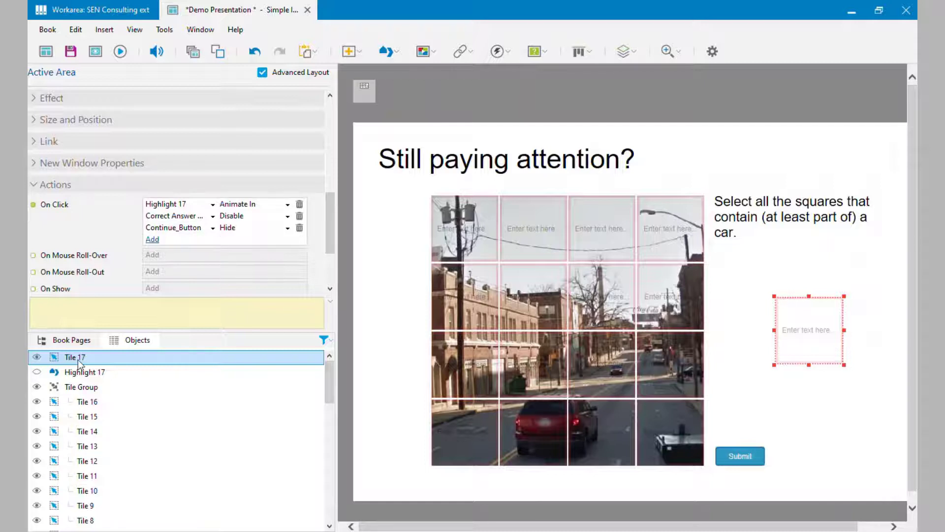
pyautogui.click(145, 207)
pyautogui.click(809, 338)
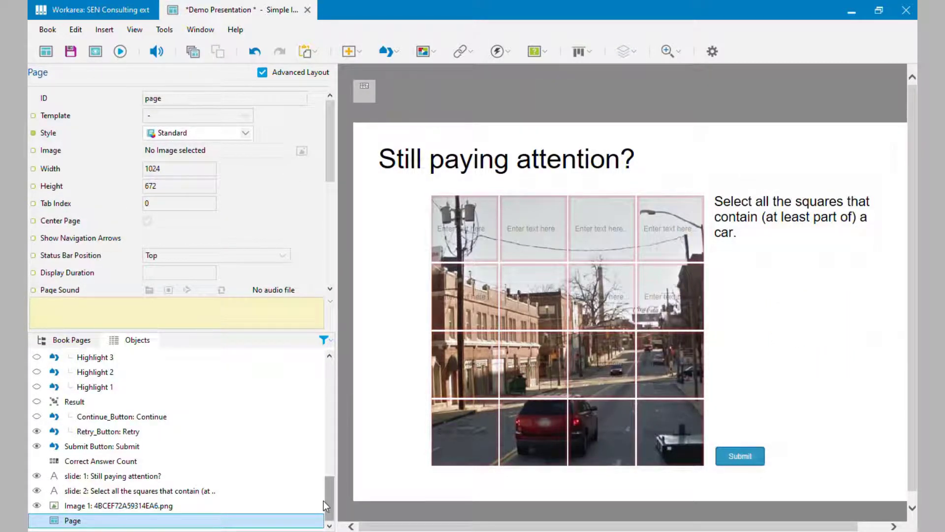
# Select the Submit button and review its actions: show Result, hide Tile Group.
pyautogui.click(90, 446)
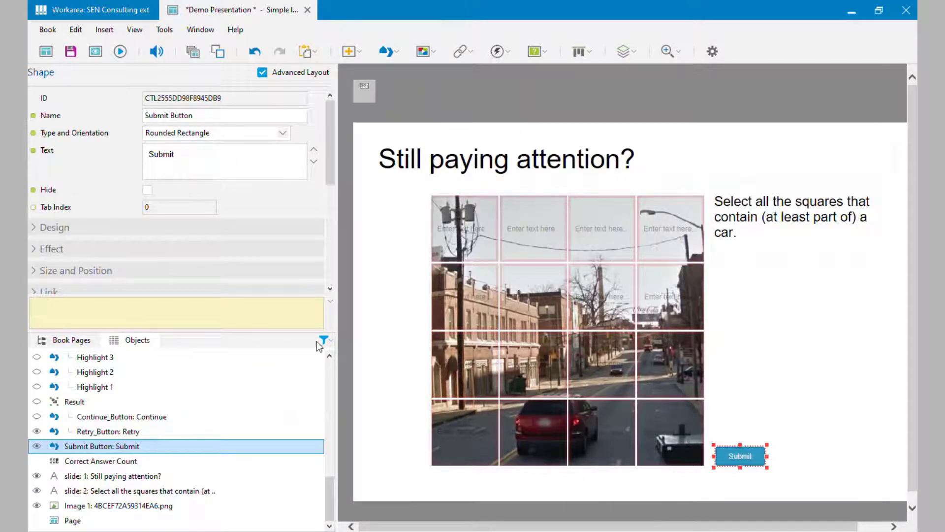
pyautogui.moveTo(331, 154); pyautogui.dragTo(332, 223)
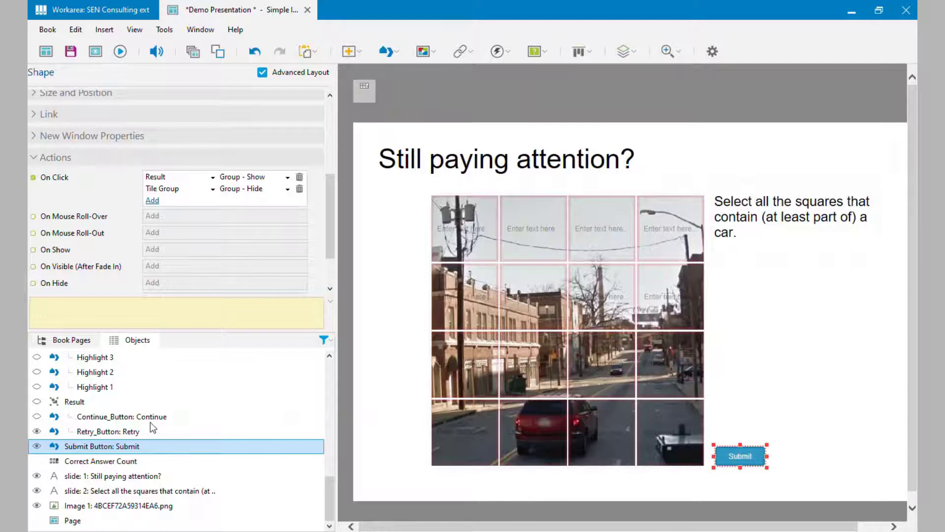
# Preview the Retry and Continue buttons by toggling Result group visibility, then hide them again.
pyautogui.click(36, 430)
pyautogui.click(37, 401)
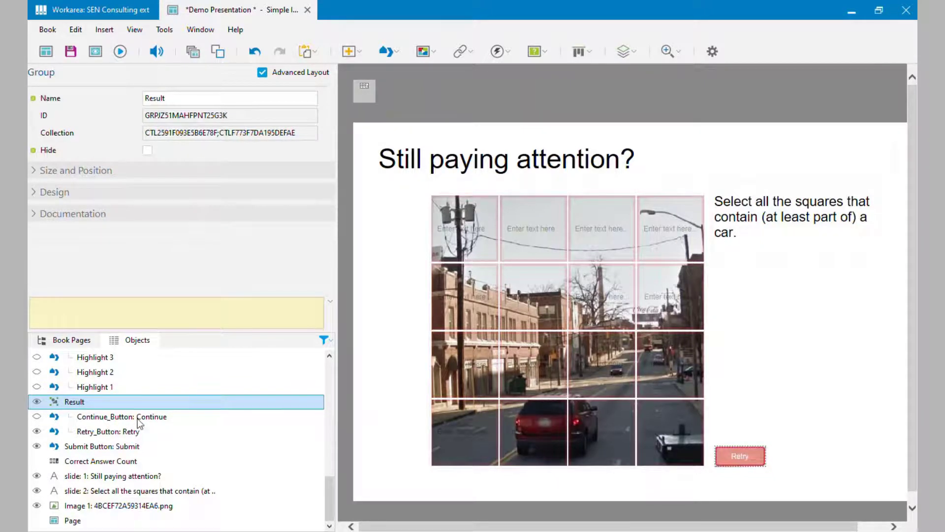
pyautogui.click(37, 417)
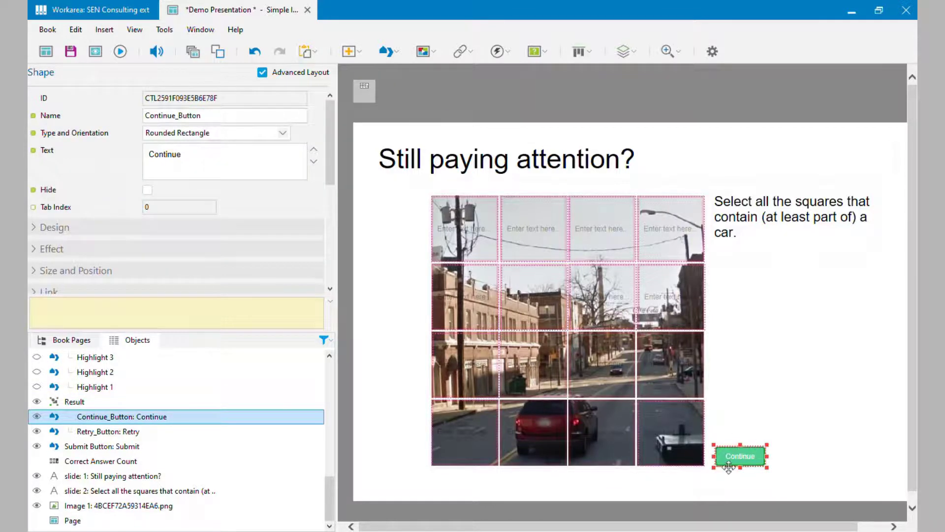
pyautogui.click(37, 417)
pyautogui.click(36, 401)
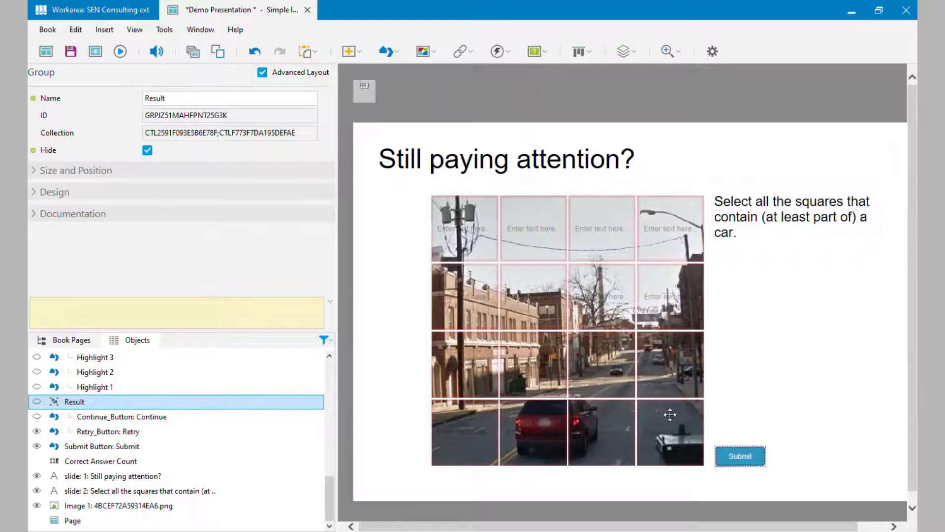
# Select the Correct Answer Count counter and its Count value 5, then select the tile grid.
pyautogui.click(91, 418)
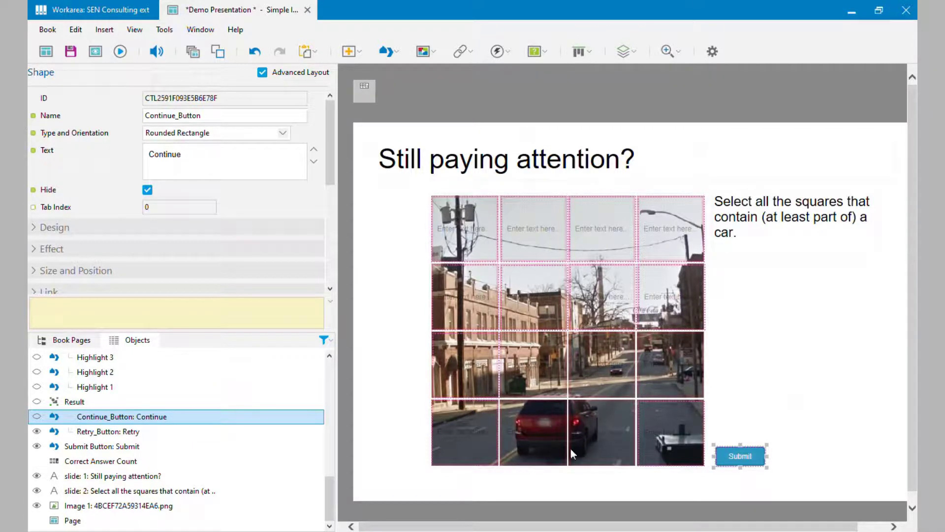
pyautogui.click(364, 88)
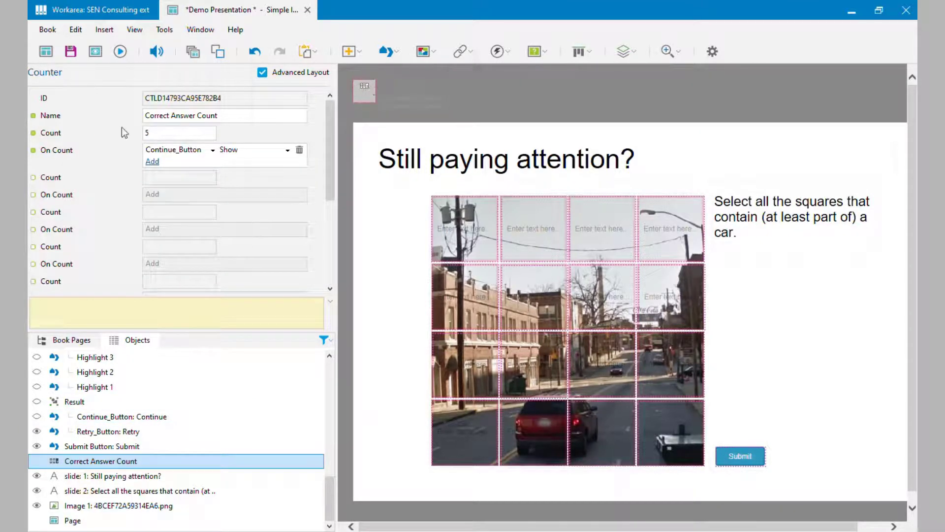
pyautogui.click(176, 130)
pyautogui.moveTo(156, 132); pyautogui.dragTo(137, 131)
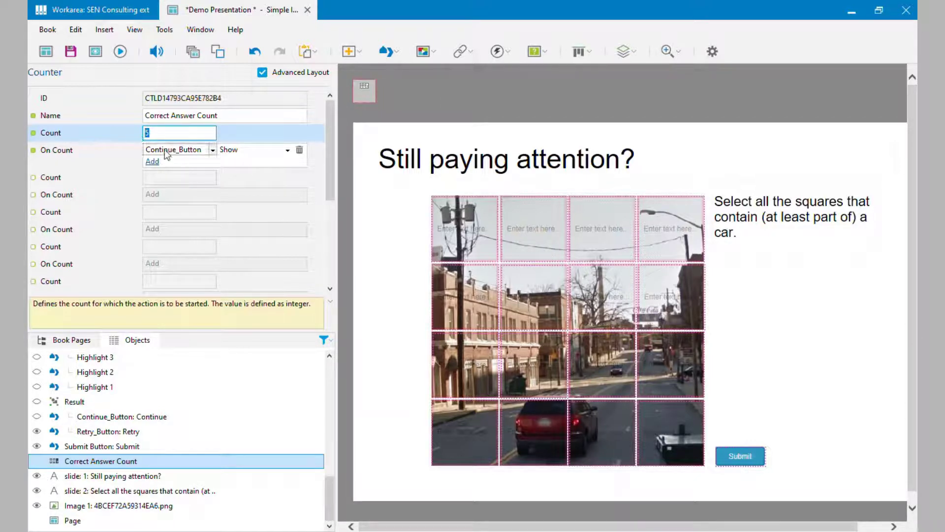
pyautogui.click(538, 430)
pyautogui.moveTo(330, 383)
pyautogui.mouseDown()
pyautogui.moveTo(329, 421)
pyautogui.moveTo(329, 380)
pyautogui.mouseUp()
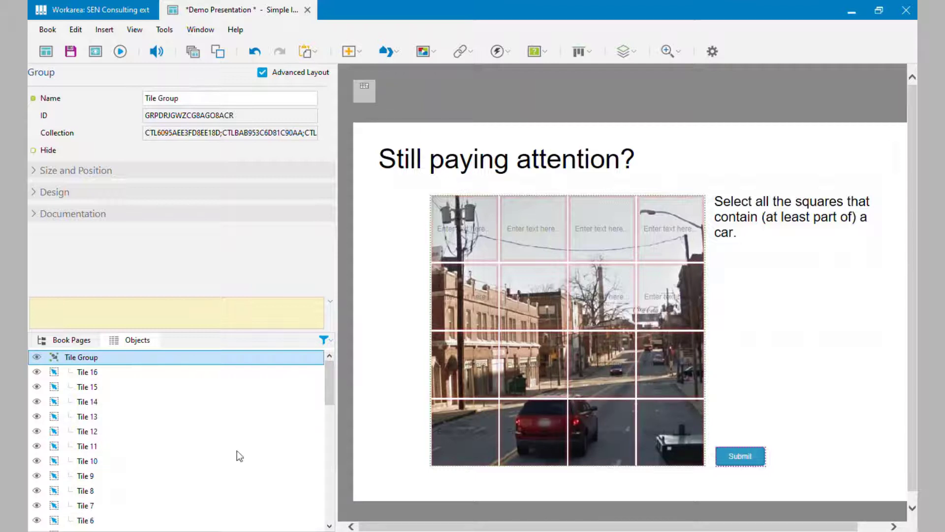
pyautogui.moveTo(331, 387); pyautogui.dragTo(332, 403)
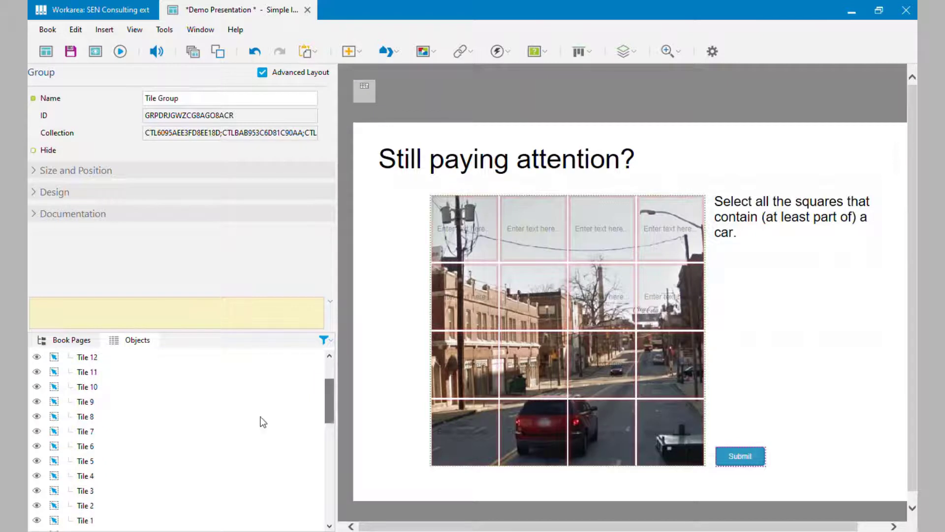
pyautogui.click(83, 386)
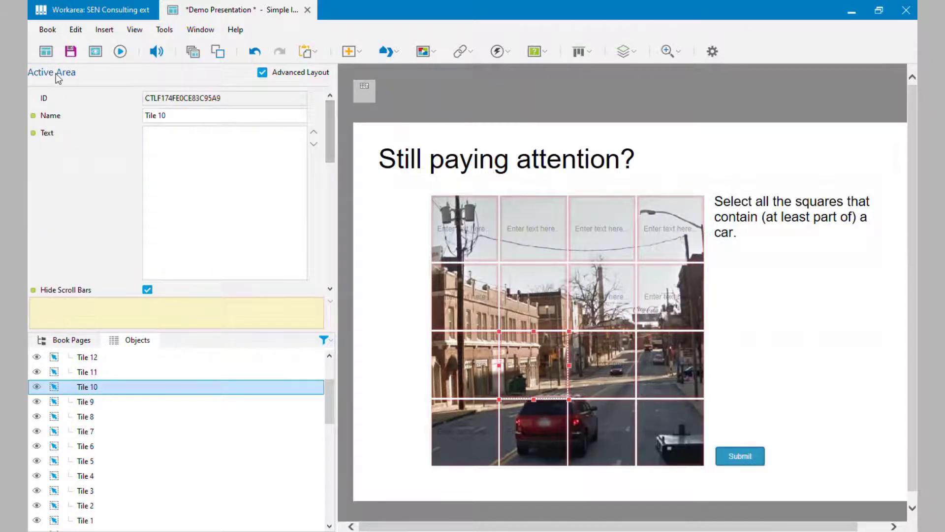
pyautogui.moveTo(329, 110); pyautogui.dragTo(339, 217)
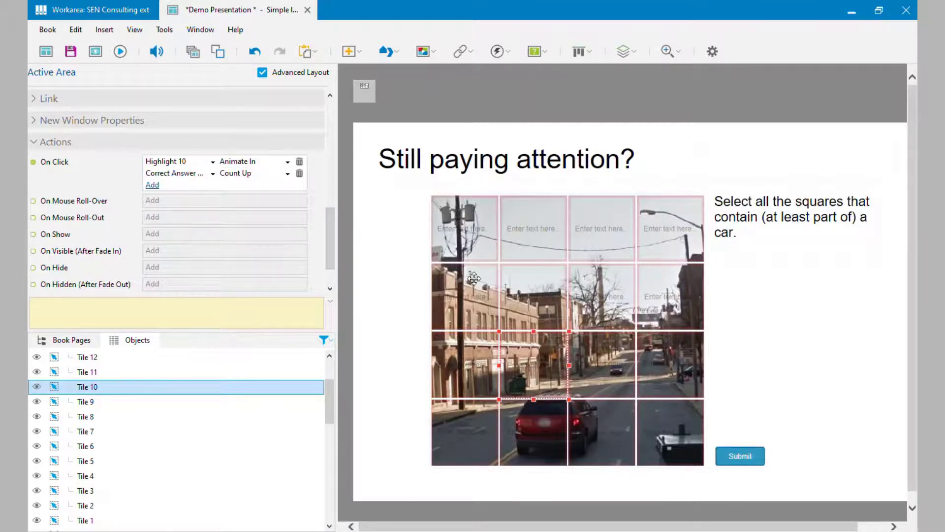
pyautogui.click(472, 372)
pyautogui.click(473, 371)
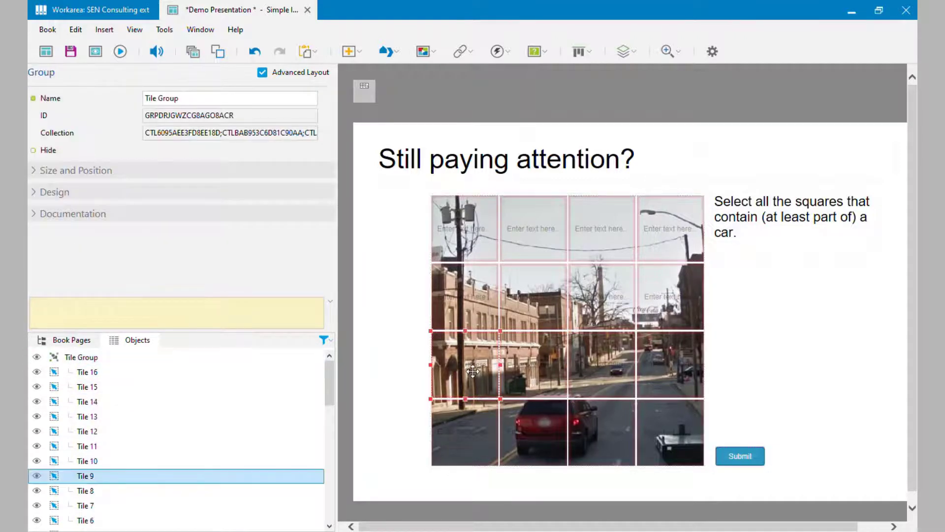
pyautogui.moveTo(332, 113); pyautogui.dragTo(338, 208)
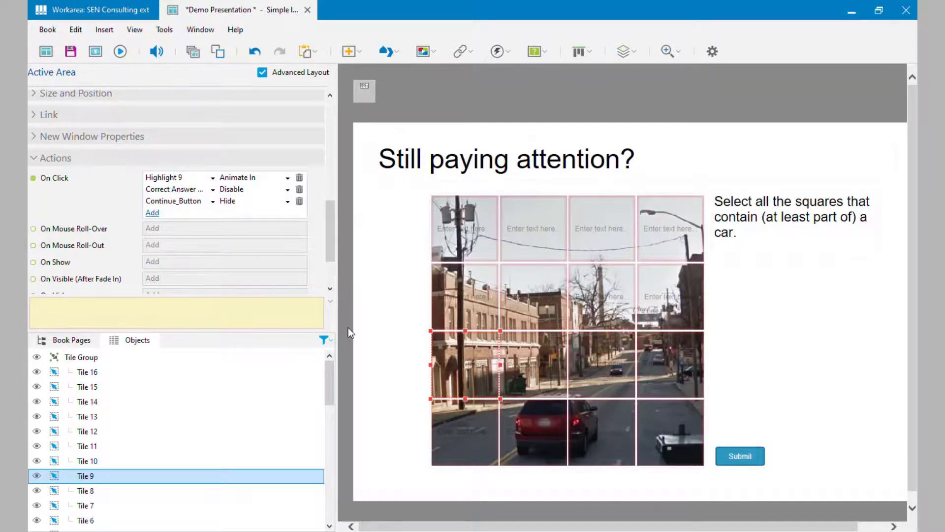
pyautogui.click(374, 383)
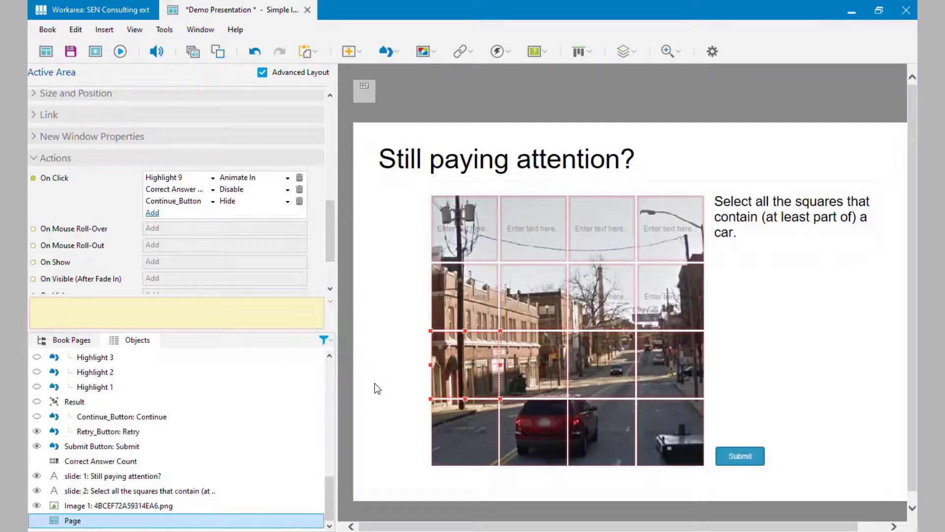
pyautogui.click(475, 373)
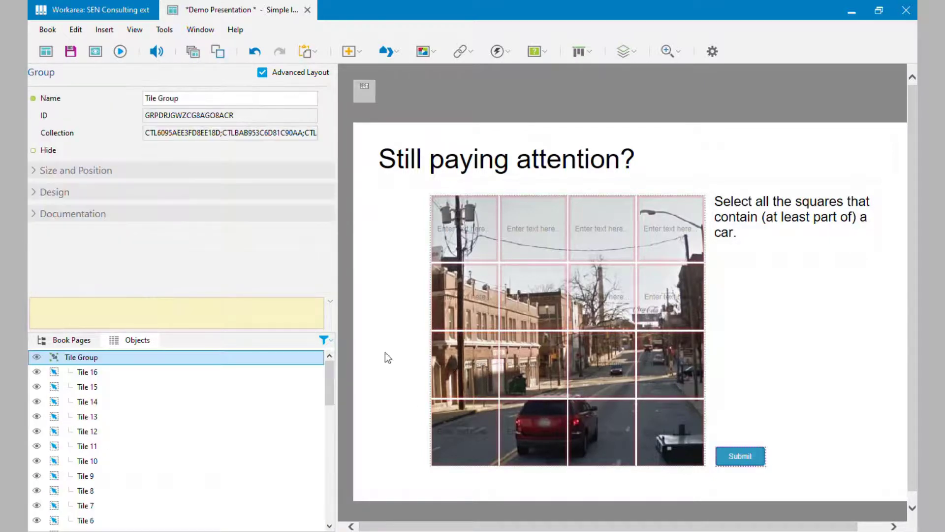
# Check Tile 9, then the Page's On Page Loaded action disabling book navigation.
pyautogui.click(88, 476)
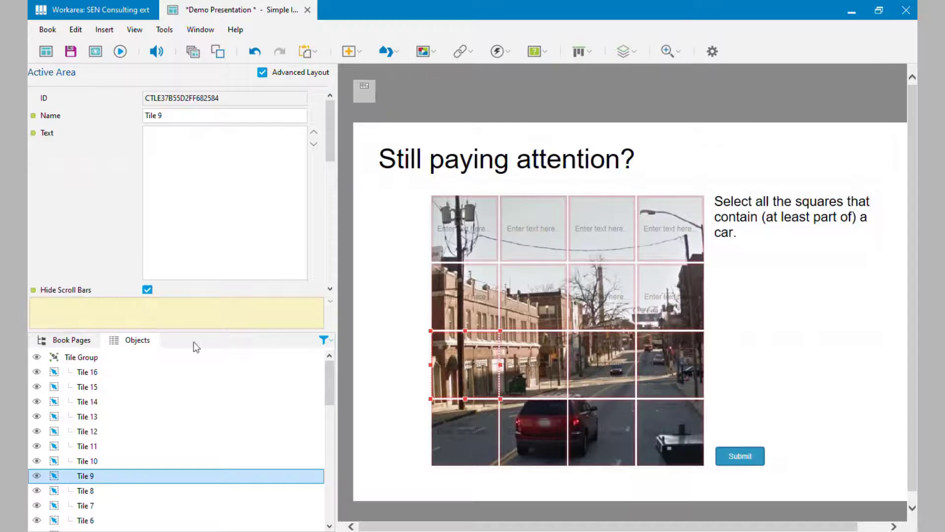
pyautogui.moveTo(329, 383)
pyautogui.mouseDown()
pyautogui.moveTo(329, 415)
pyautogui.moveTo(333, 399)
pyautogui.mouseUp()
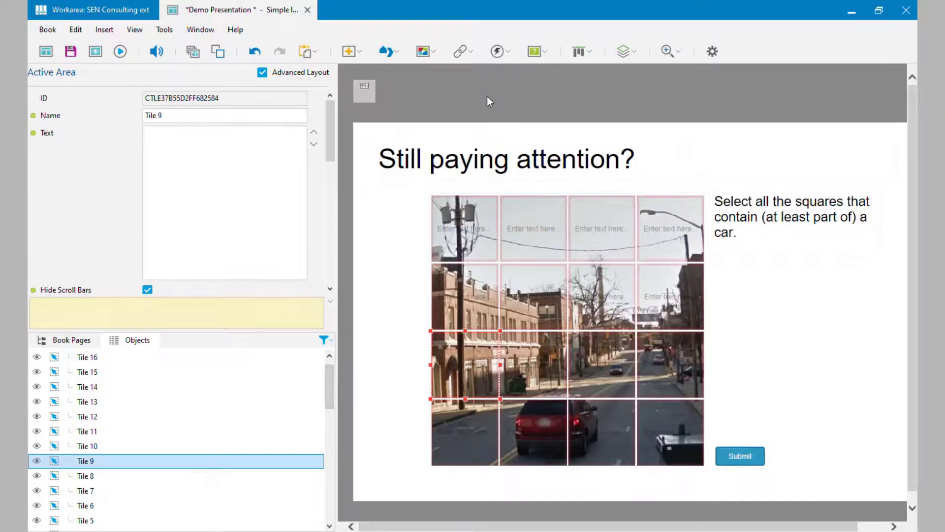
pyautogui.click(409, 93)
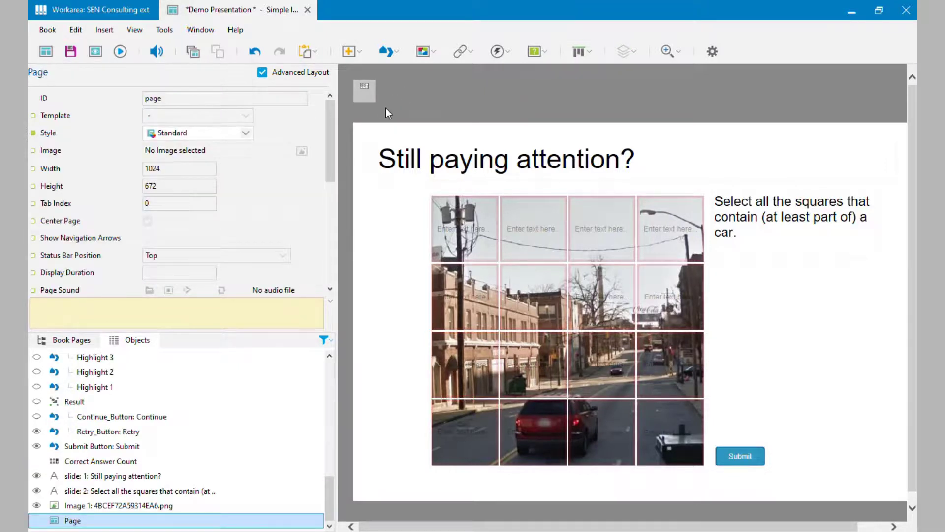
pyautogui.moveTo(333, 118); pyautogui.dragTo(332, 223)
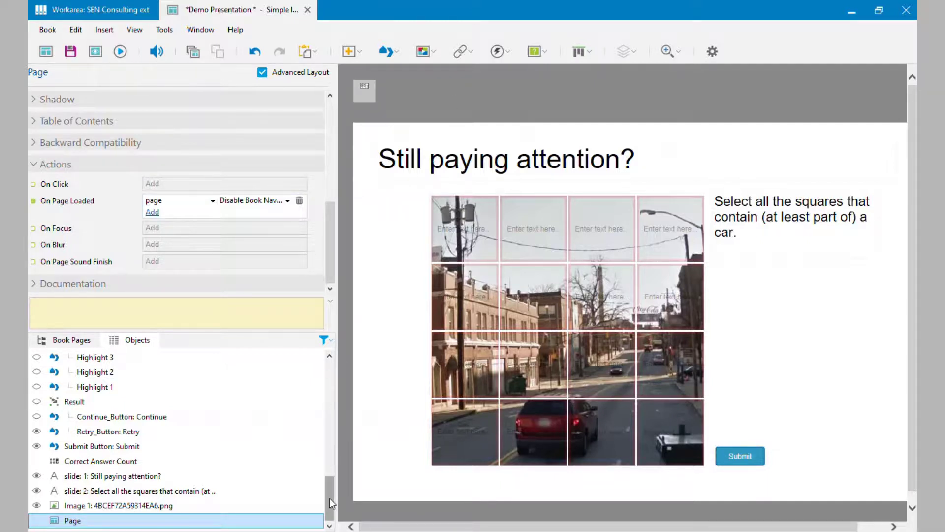
# Review Continue_Button's On Click actions, then select Retry_Button to see its actions.
pyautogui.click(119, 418)
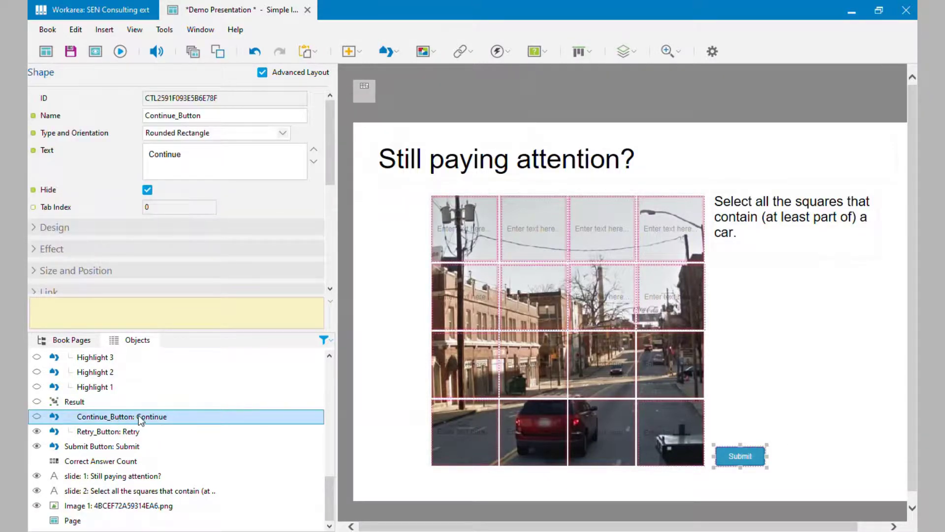
pyautogui.moveTo(335, 154); pyautogui.dragTo(340, 237)
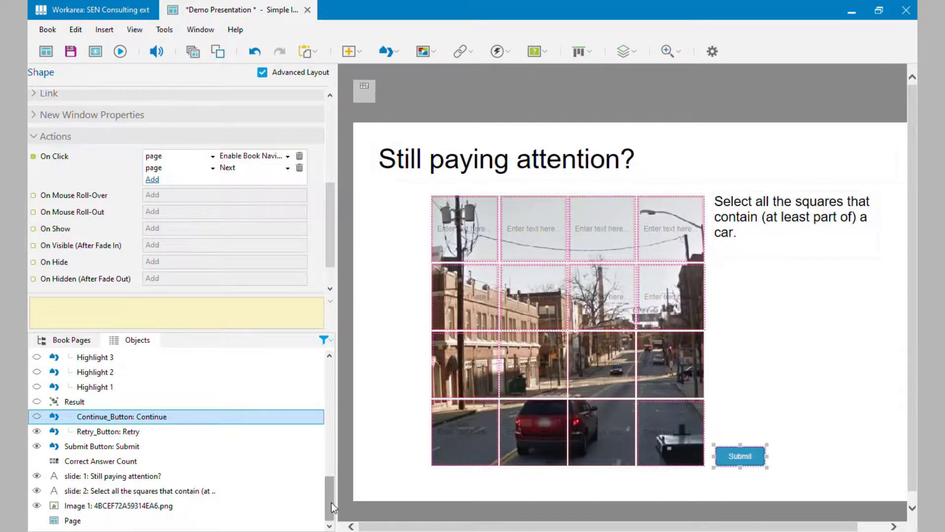
pyautogui.click(98, 433)
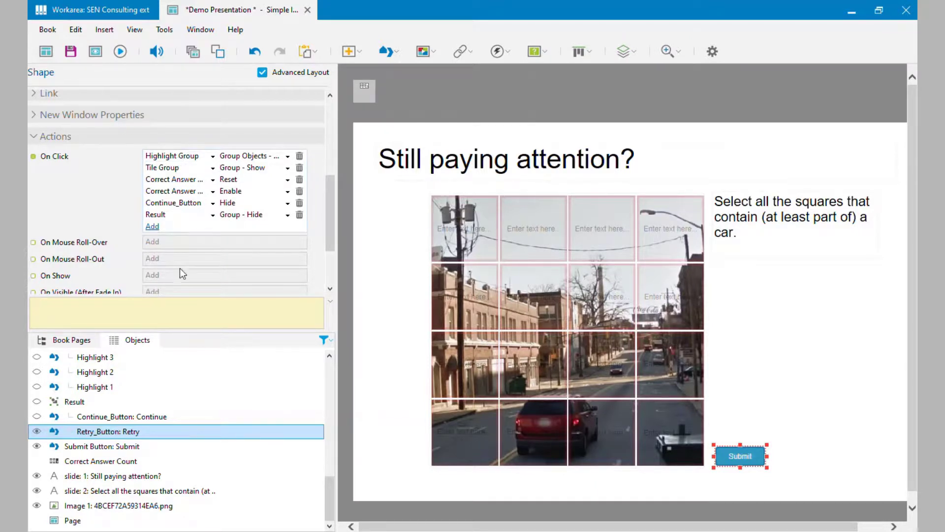
# Set Retry_Button's Highlight Group action to Group Objects - Hide.
pyautogui.moveTo(327, 485); pyautogui.dragTo(327, 412)
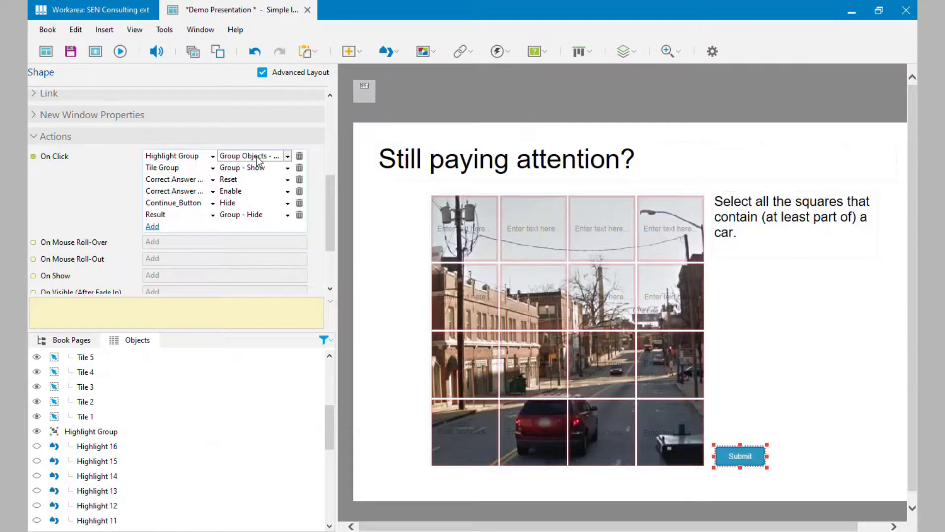
pyautogui.click(288, 156)
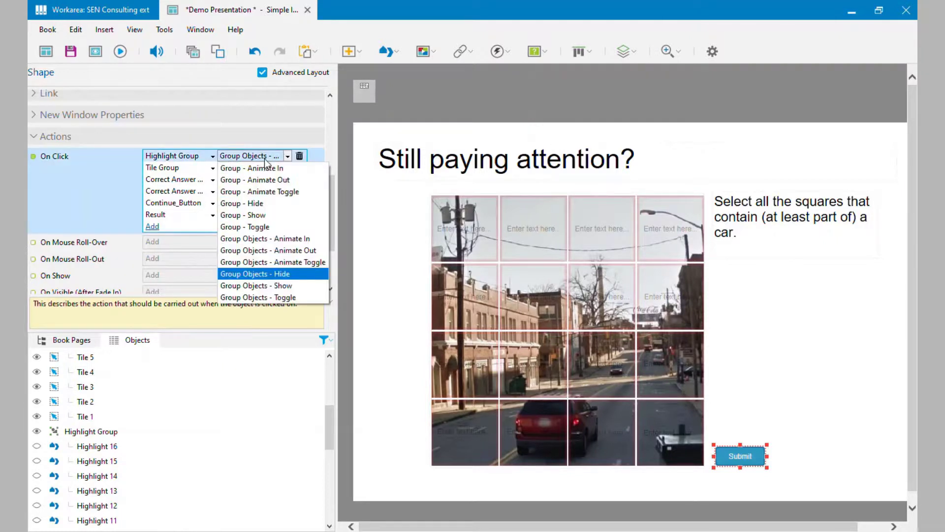
pyautogui.click(255, 273)
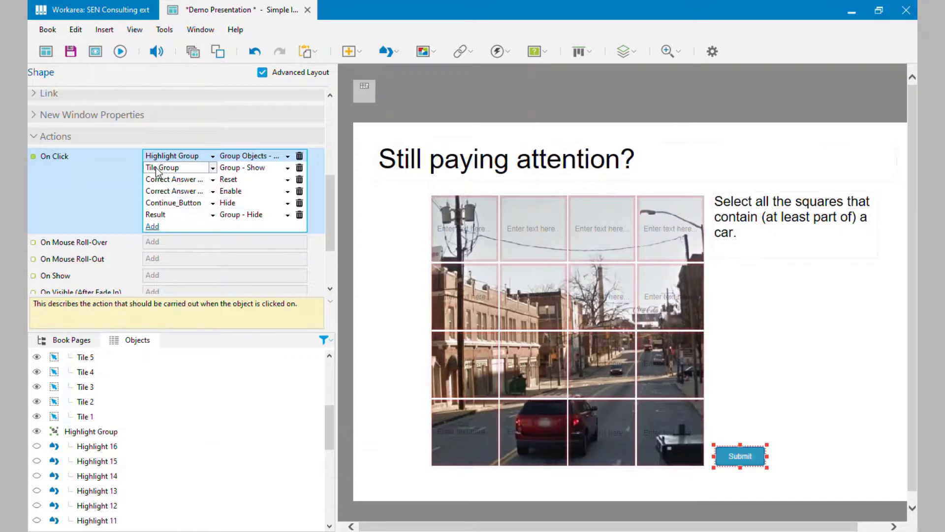
pyautogui.moveTo(327, 441); pyautogui.dragTo(325, 392)
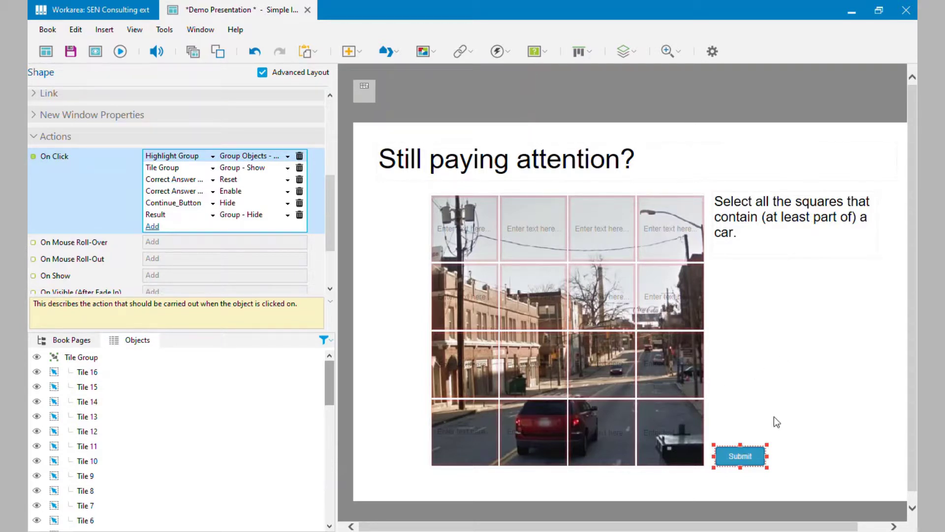
# Review Submit Button's actions, then Tile 16's: animate Highlight 16, disable counter, hide Continue_Button.
pyautogui.moveTo(332, 385); pyautogui.dragTo(335, 497)
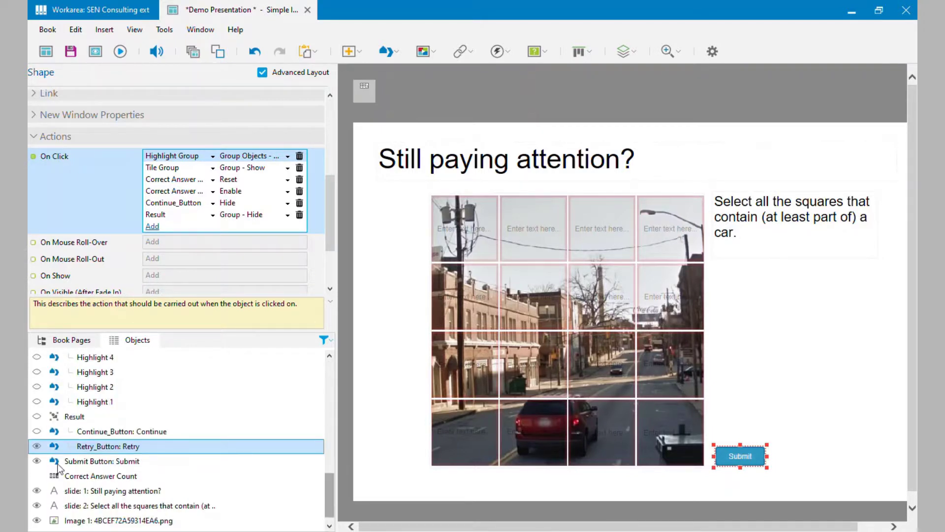
pyautogui.click(87, 461)
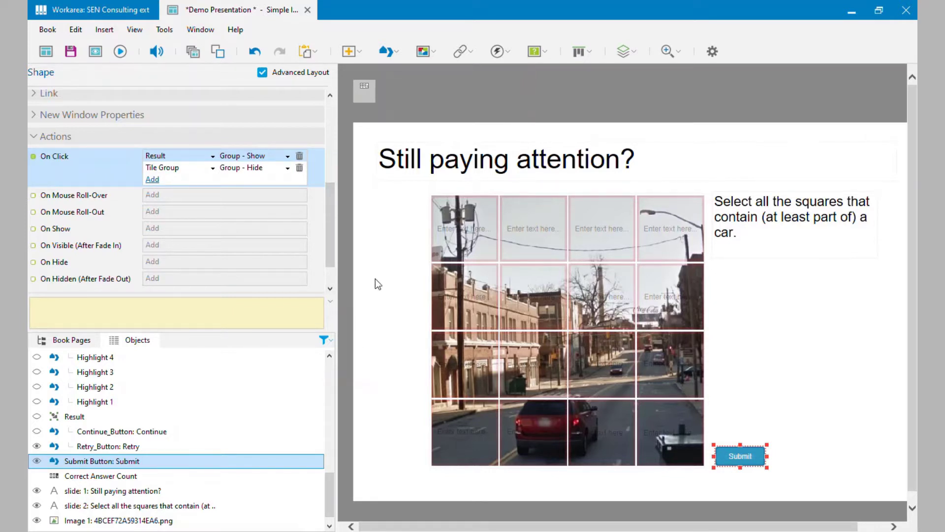
pyautogui.click(473, 233)
pyautogui.click(93, 373)
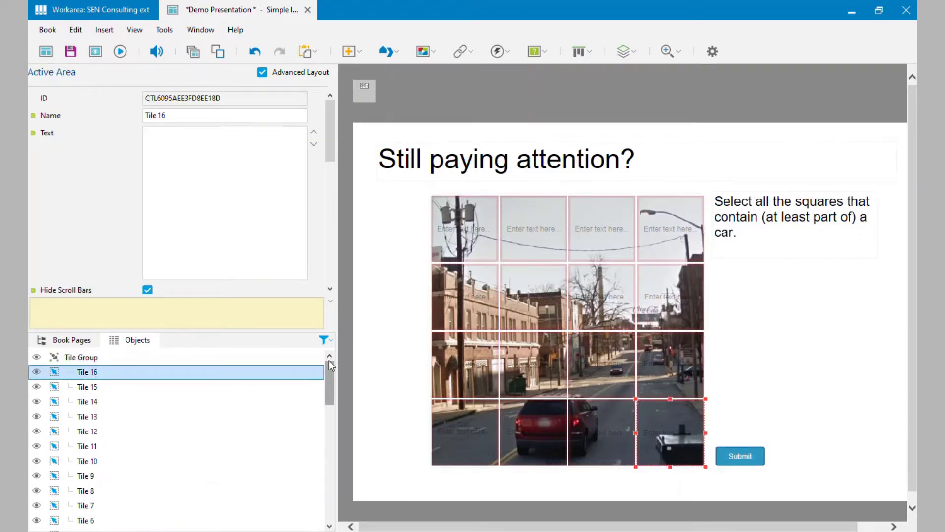
pyautogui.moveTo(332, 132); pyautogui.dragTo(335, 237)
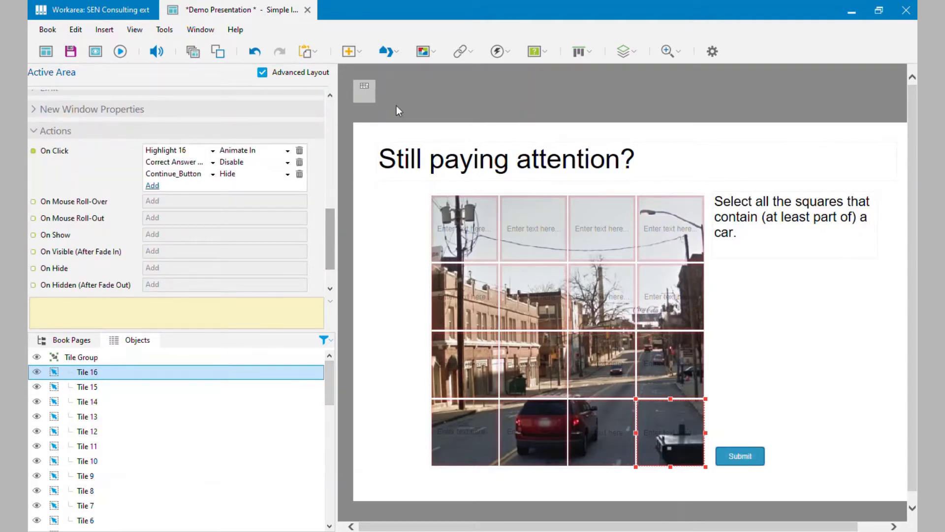